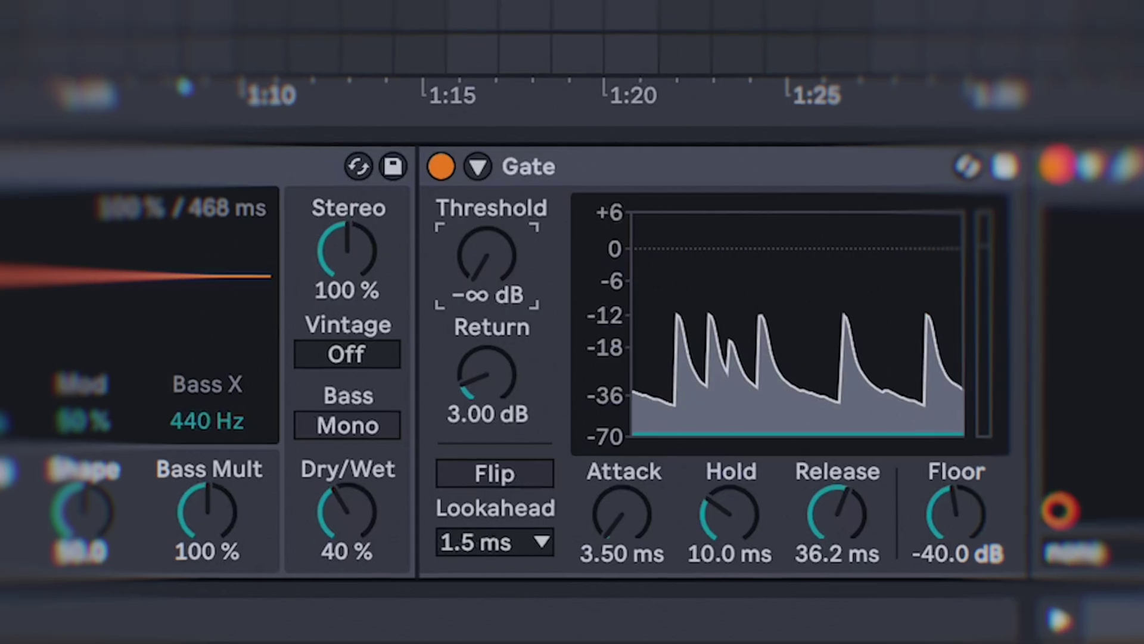
Raise the drum Gate threshold from -∞ to about -24.1 dB and the Overdrive Dry/Wet to 20%
{"action": "left_click_drag", "start_coordinate": [481, 253], "coordinate": [481, 216]}
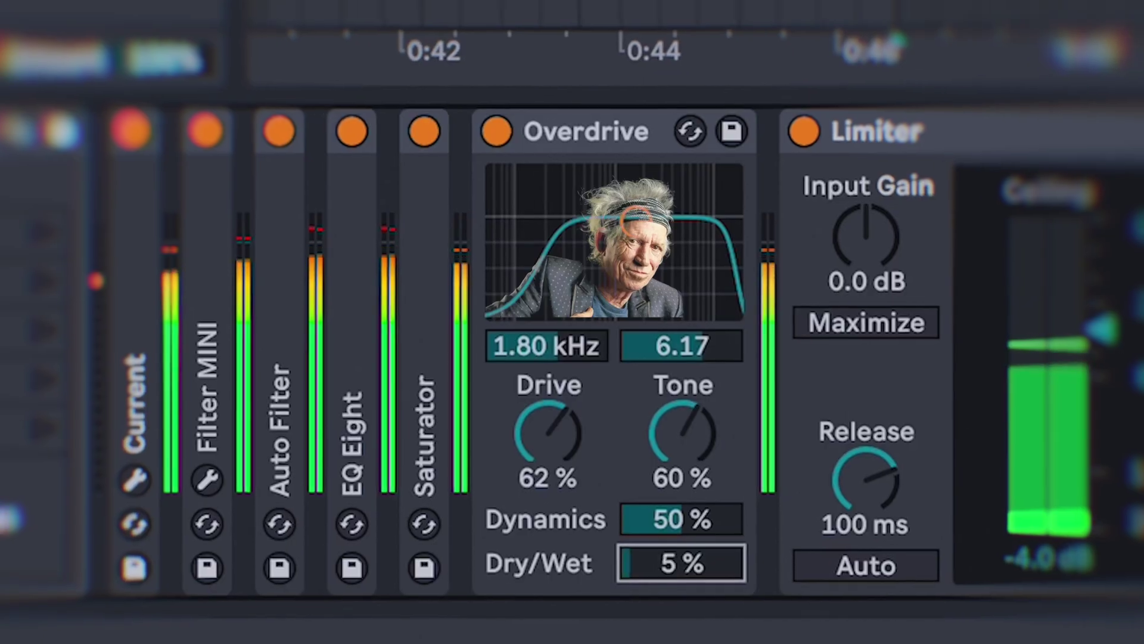
{"action": "left_click_drag", "start_coordinate": [667, 560], "coordinate": [683, 531]}
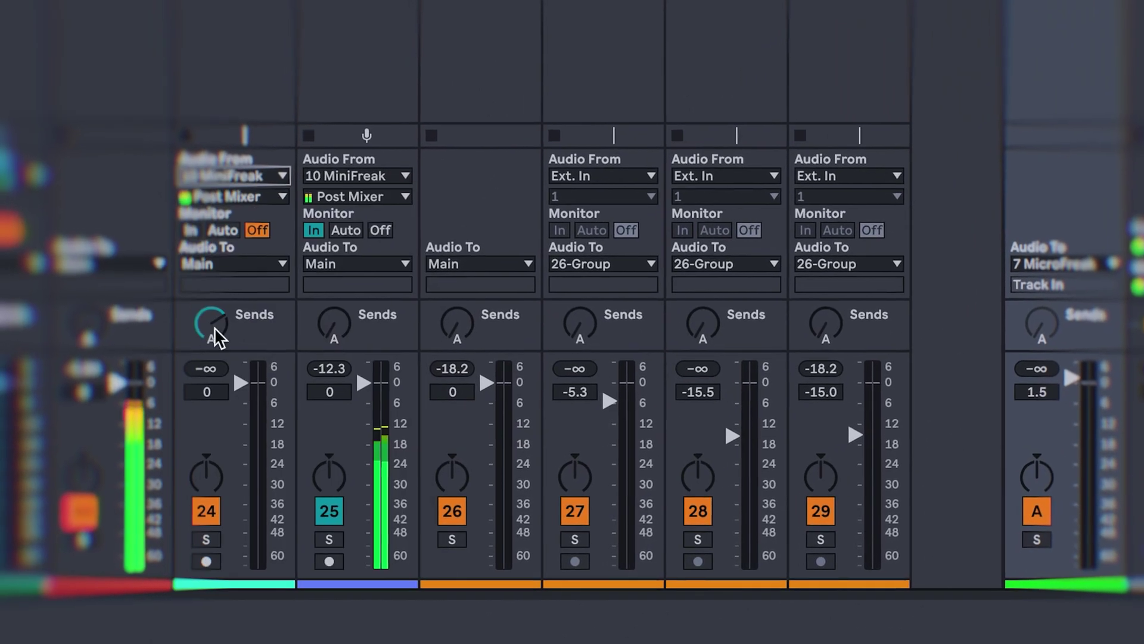
Pick an output destination for the far-right track and set track 24's monitoring to In
{"action": "left_click", "coordinate": [1007, 279]}
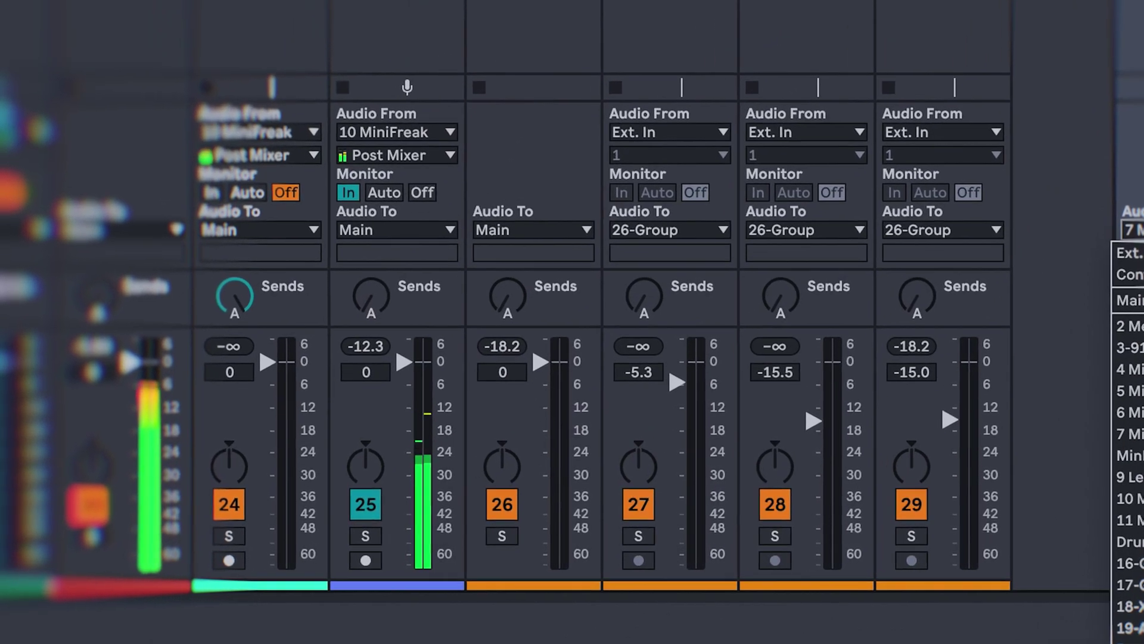
{"action": "left_click", "coordinate": [1079, 482]}
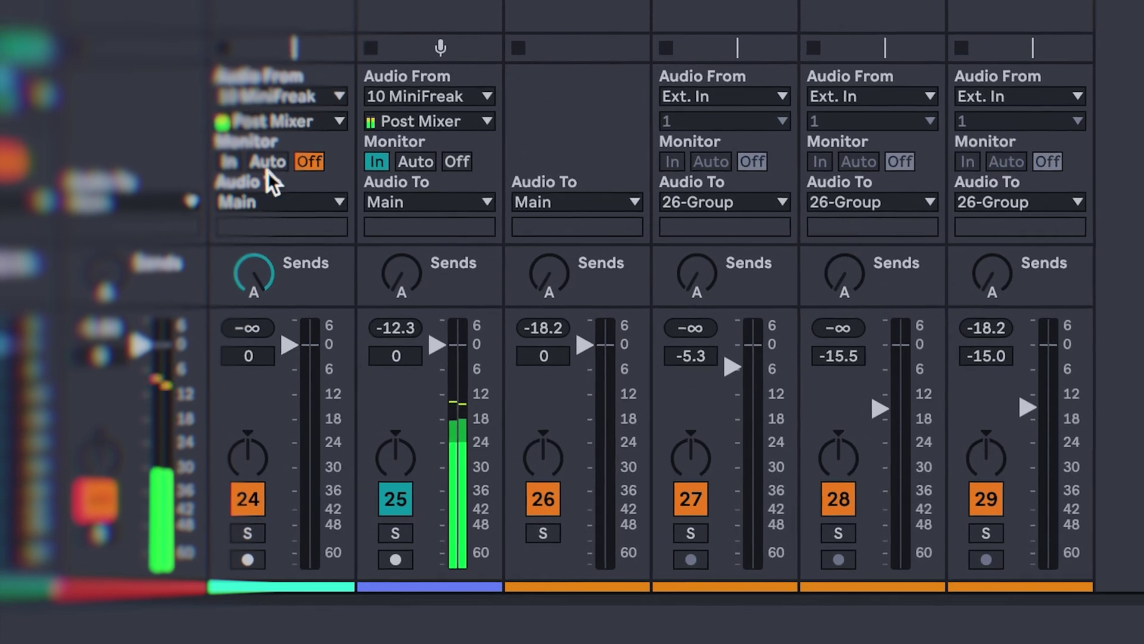
{"action": "left_click", "coordinate": [223, 172]}
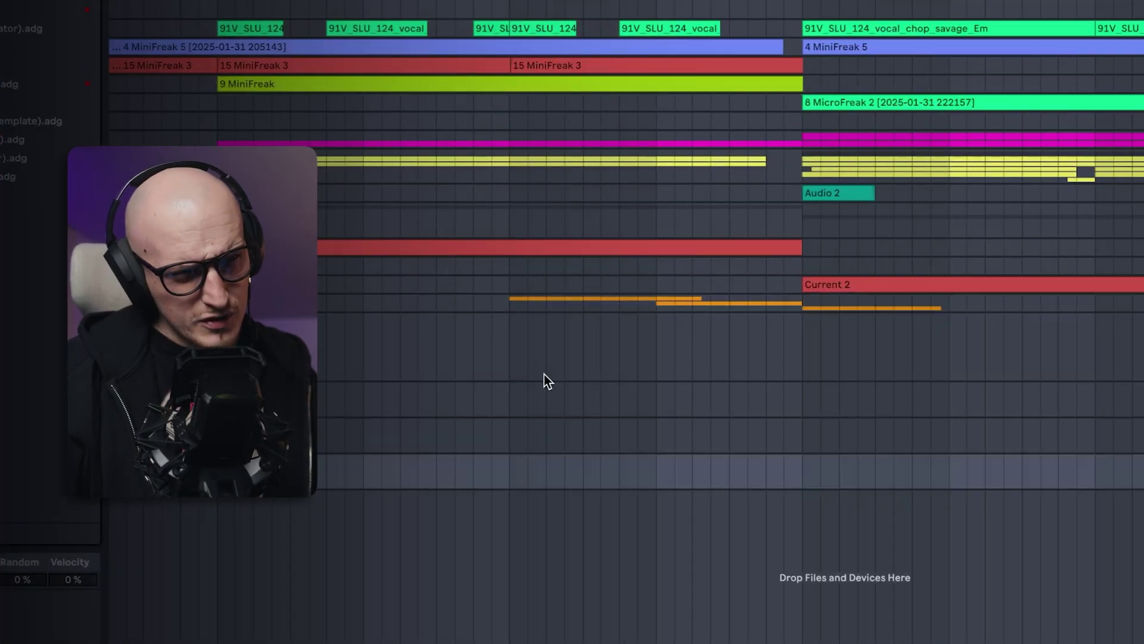
Select the FLG group's Effects Here track and drag an Echo preset into its device chain
{"action": "left_click", "coordinate": [891, 337]}
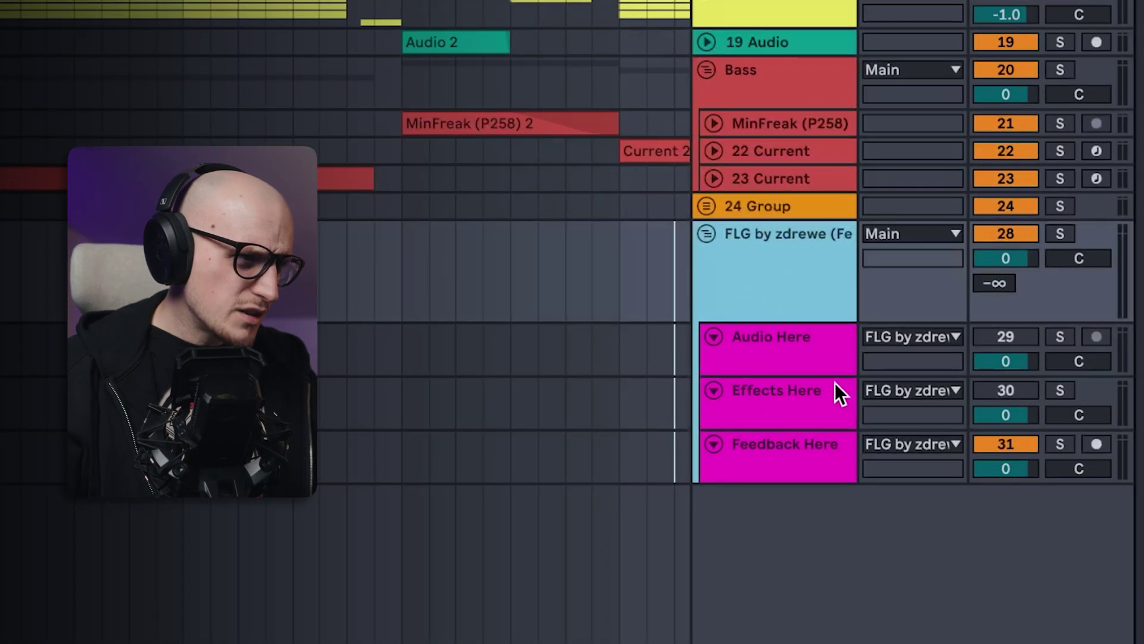
{"action": "left_click", "coordinate": [928, 446]}
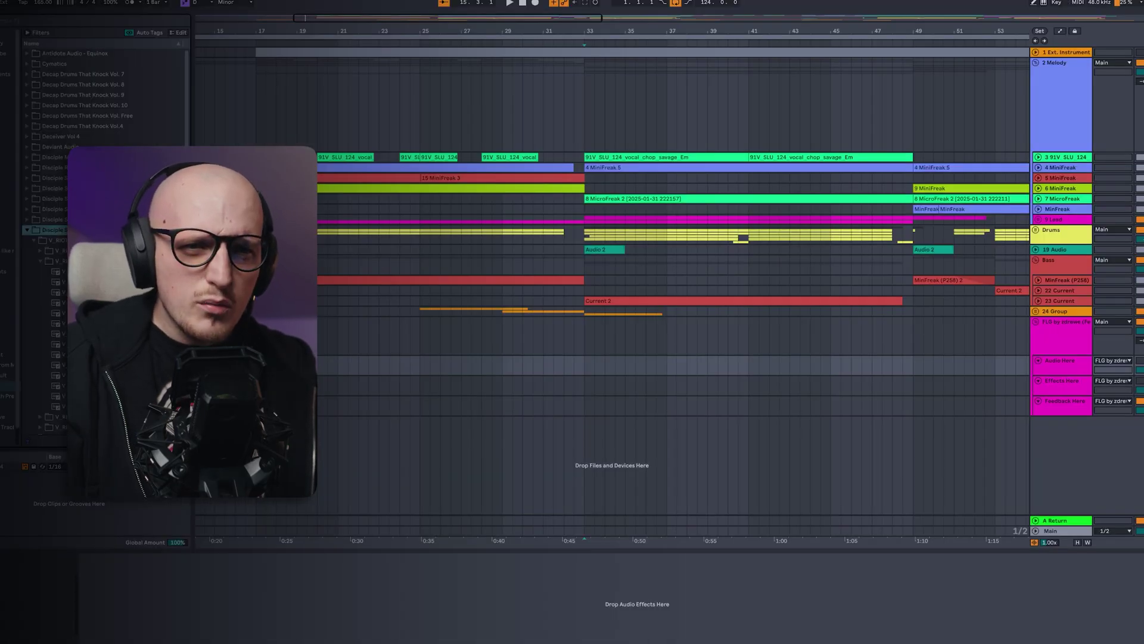
{"action": "scroll", "coordinate": [1034, 368], "scroll_direction": "right", "scroll_amount": 2}
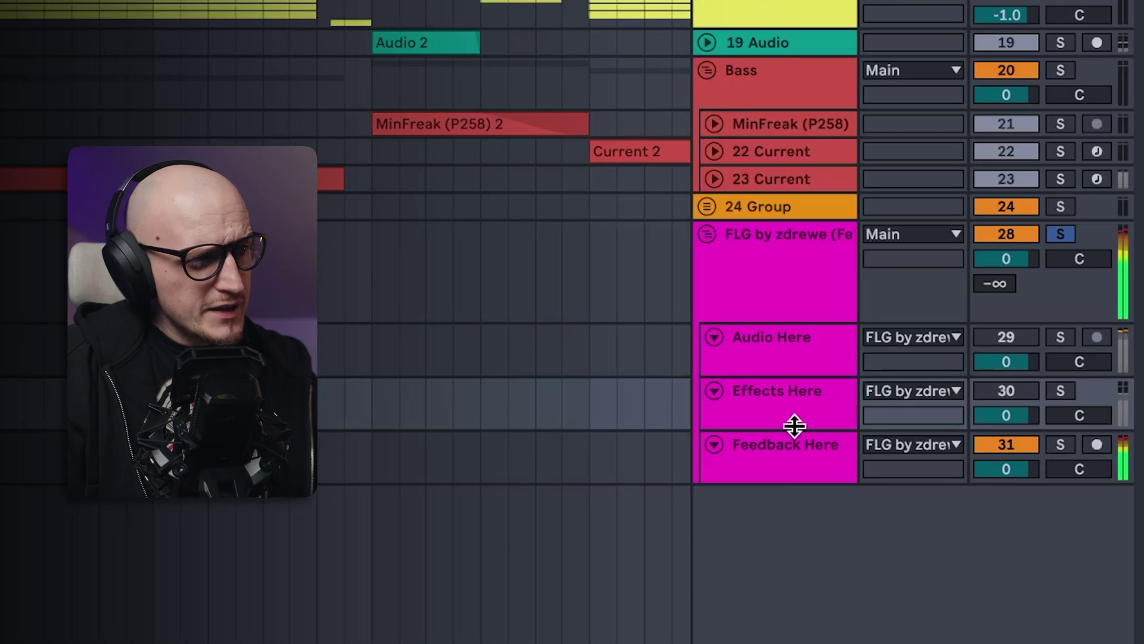
{"action": "left_click", "coordinate": [1072, 390]}
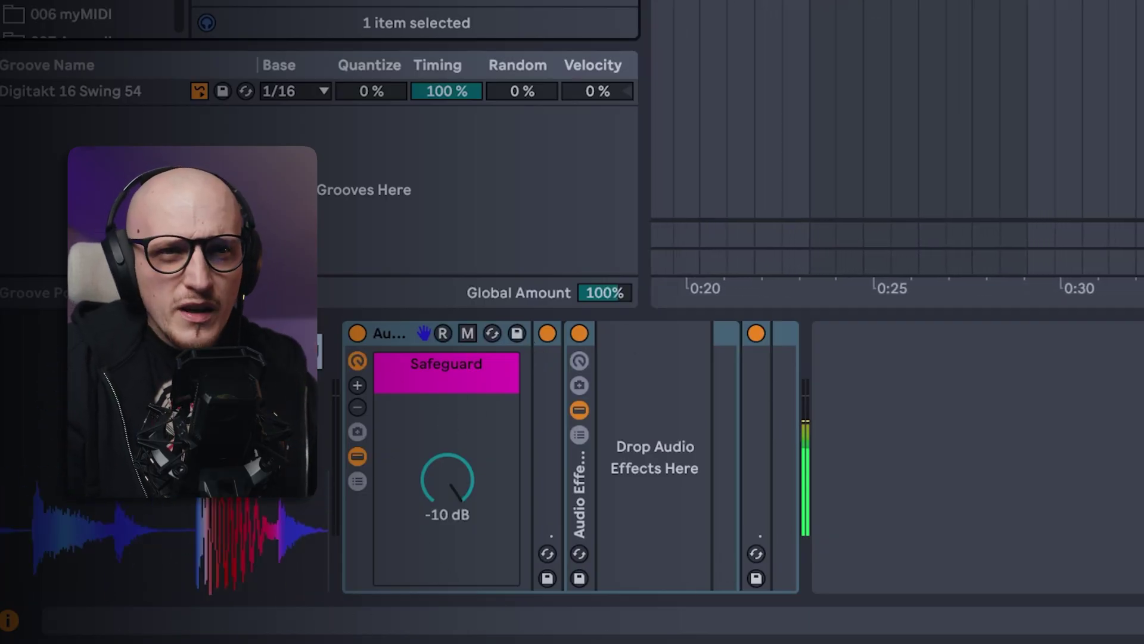
{"action": "left_click_drag", "start_coordinate": [579, 111], "coordinate": [700, 528]}
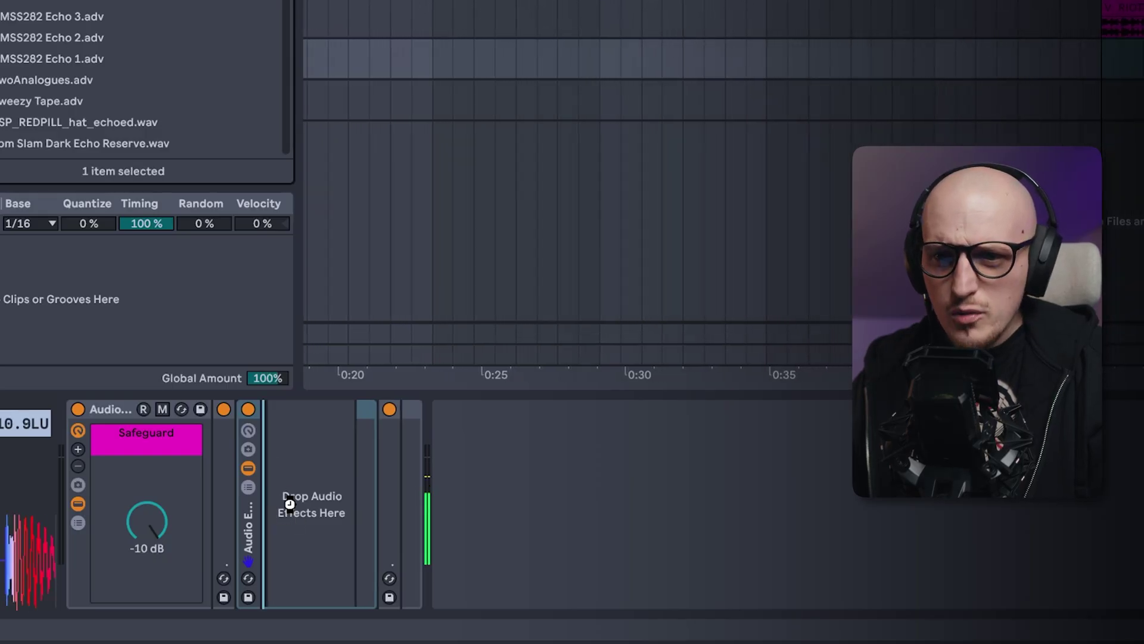
{"action": "left_click_drag", "start_coordinate": [289, 504], "coordinate": [295, 506]}
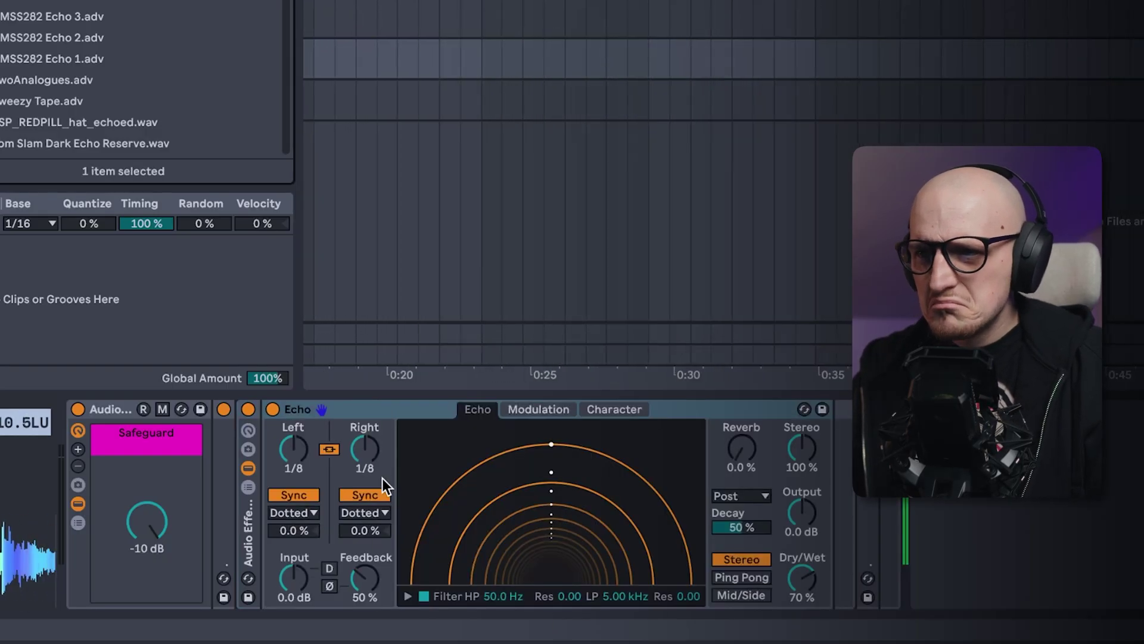
Show Echo's Character settings and place an Envelope Follower ahead of the Echo
{"action": "left_click", "coordinate": [614, 409]}
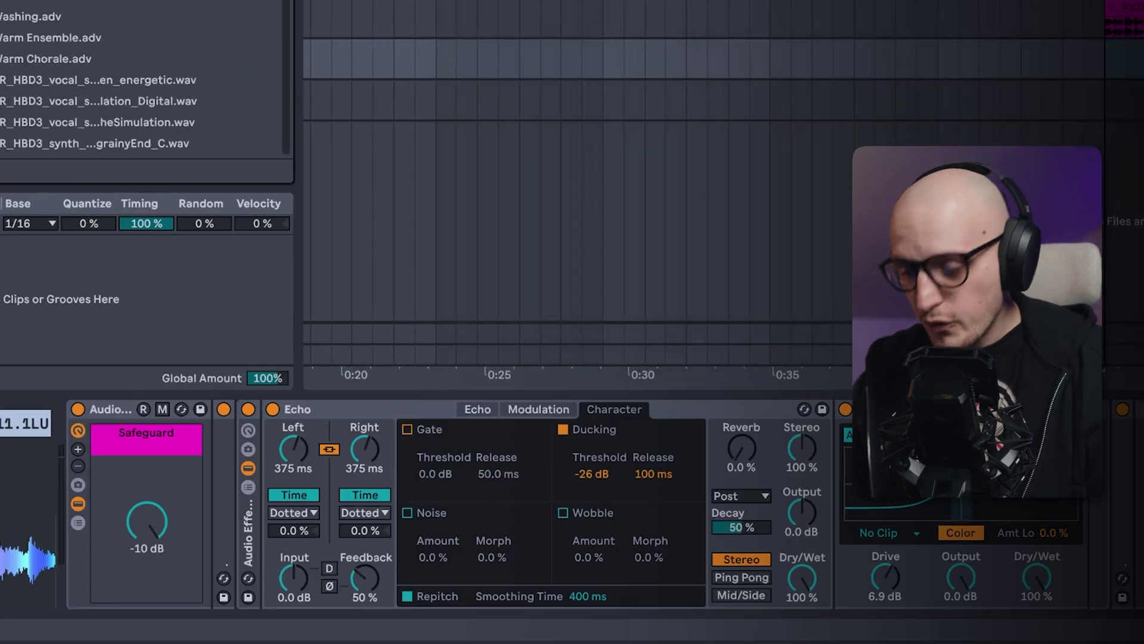
{"action": "left_click_drag", "start_coordinate": [96, 143], "coordinate": [284, 484]}
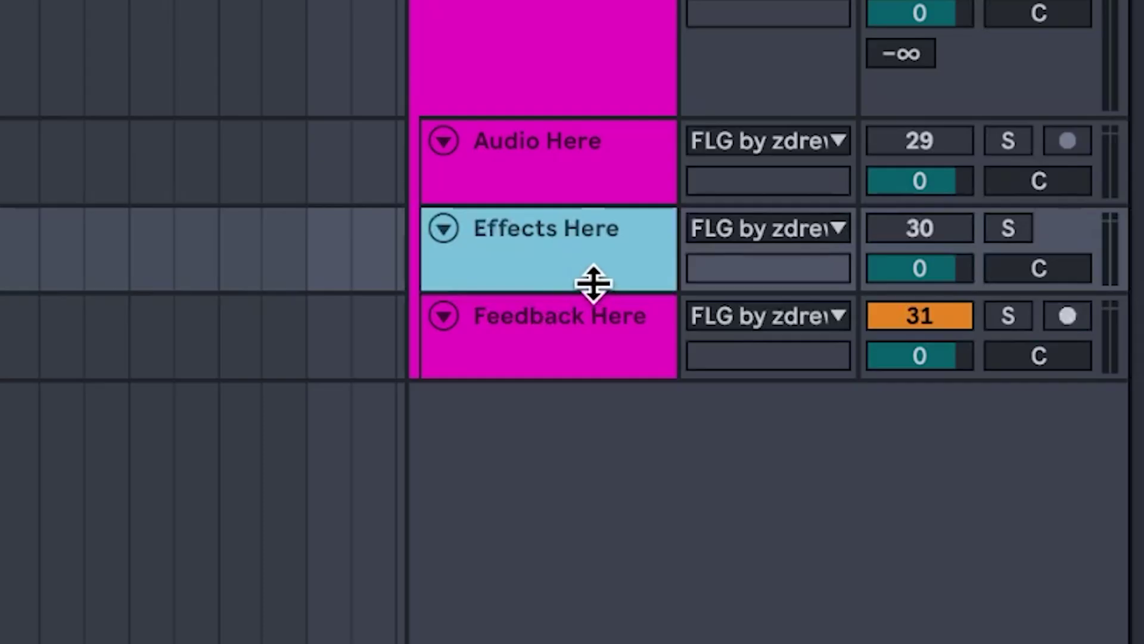
Play the loop with Feedback Here selected and lower its Feedback Amount to -1.87 dB
{"action": "left_click", "coordinate": [614, 339]}
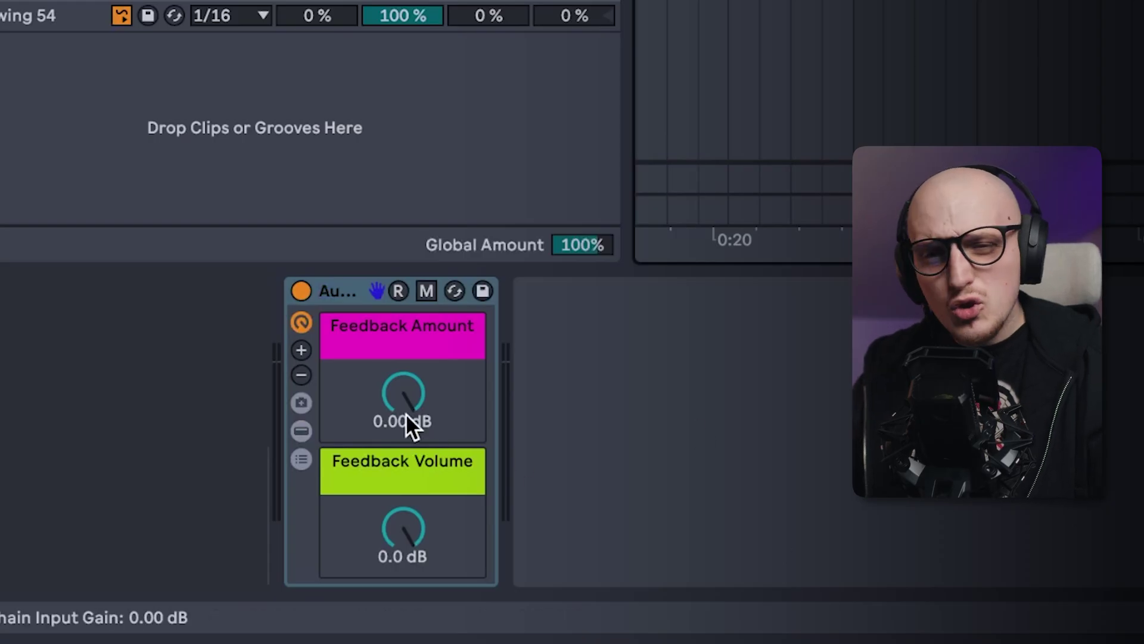
{"action": "key", "text": "space"}
{"action": "left_click_drag", "start_coordinate": [413, 405], "coordinate": [413, 414]}
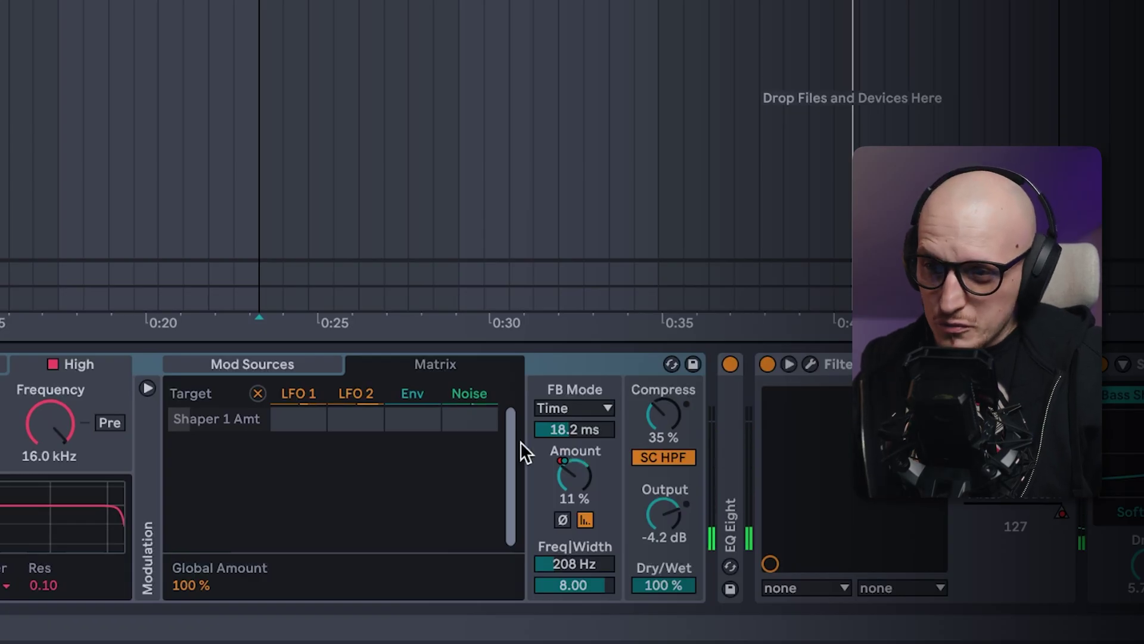
Change Roar's FB Mode from Time to Note
{"action": "left_click", "coordinate": [592, 408]}
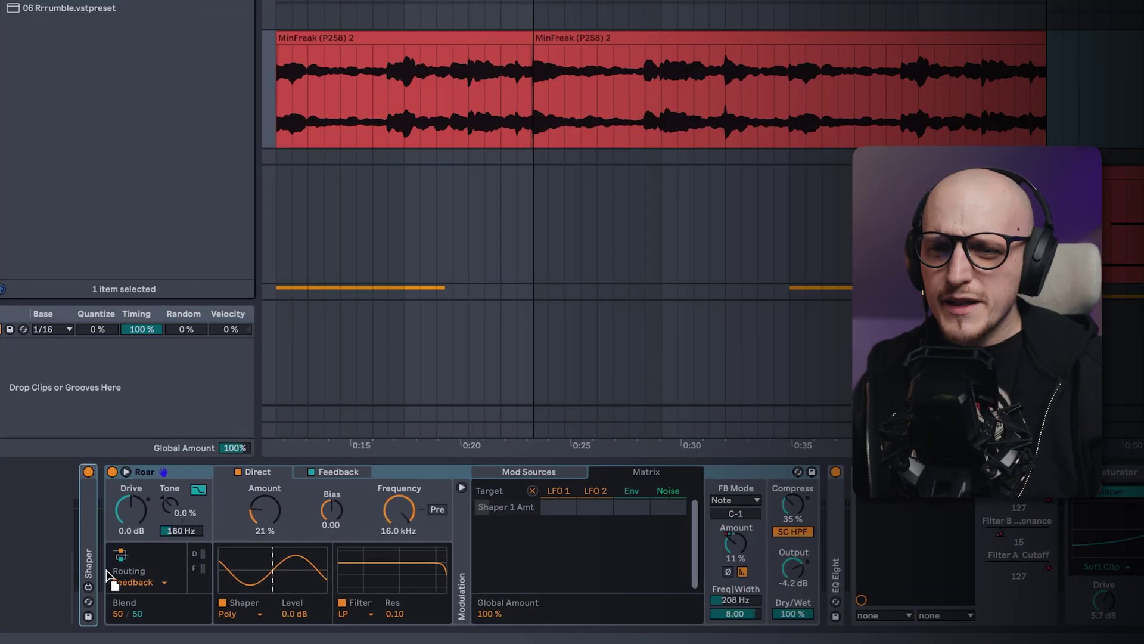
Undo, copy the Current 2 clip to about 0:24, and tune Roar's MIDI-driven feedback note to D2
{"action": "key", "text": "ctrl+z"}
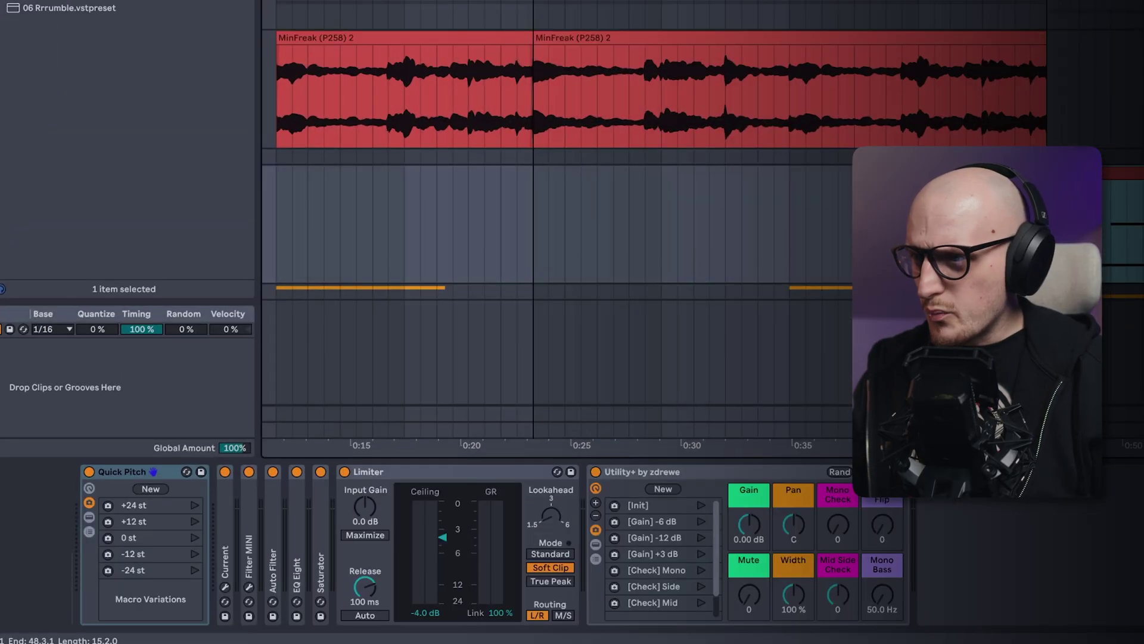
{"action": "left_click_drag", "start_coordinate": [1049, 185], "coordinate": [728, 184]}
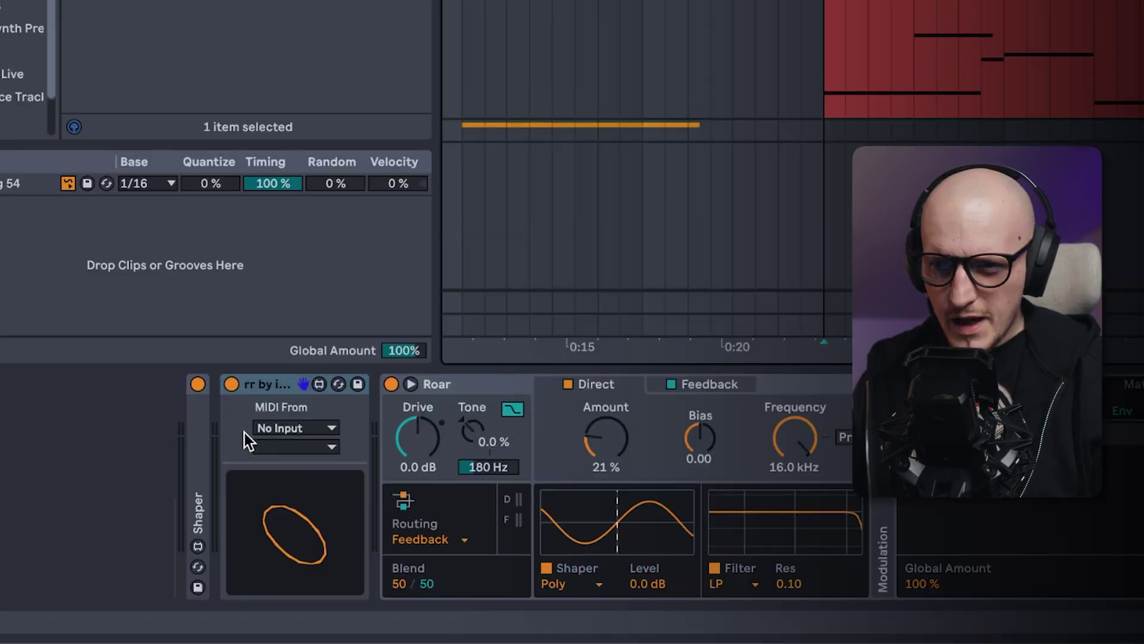
{"action": "left_click", "coordinate": [292, 427]}
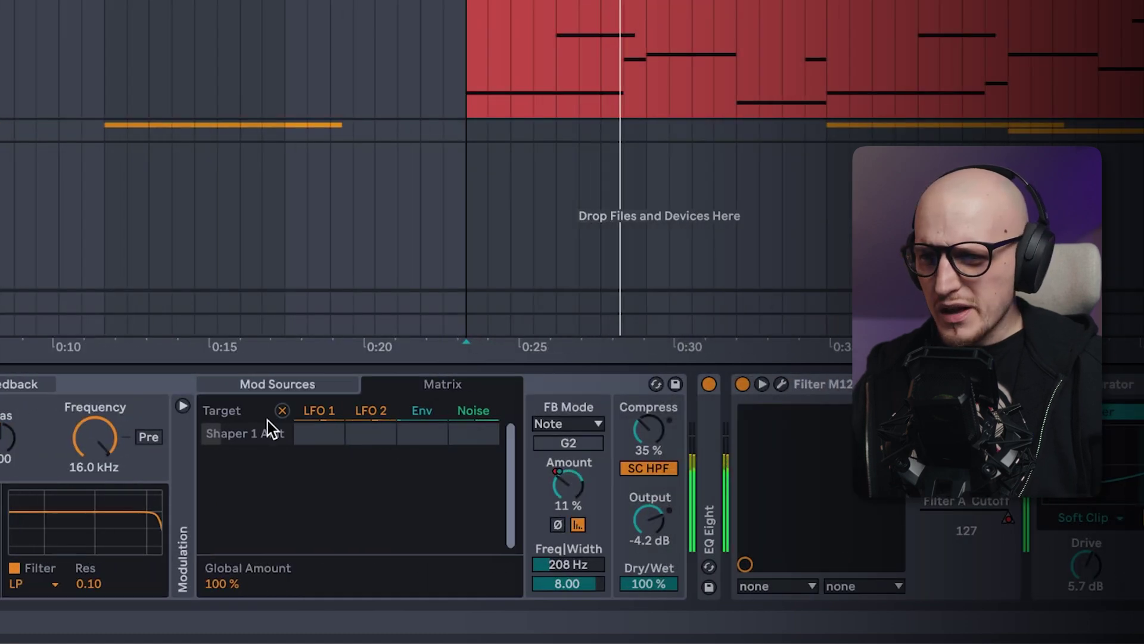
{"action": "mouse_move", "coordinate": [588, 442]}
{"action": "left_mouse_down"}
{"action": "mouse_move", "coordinate": [587, 454]}
{"action": "mouse_move", "coordinate": [588, 433]}
{"action": "left_mouse_up"}
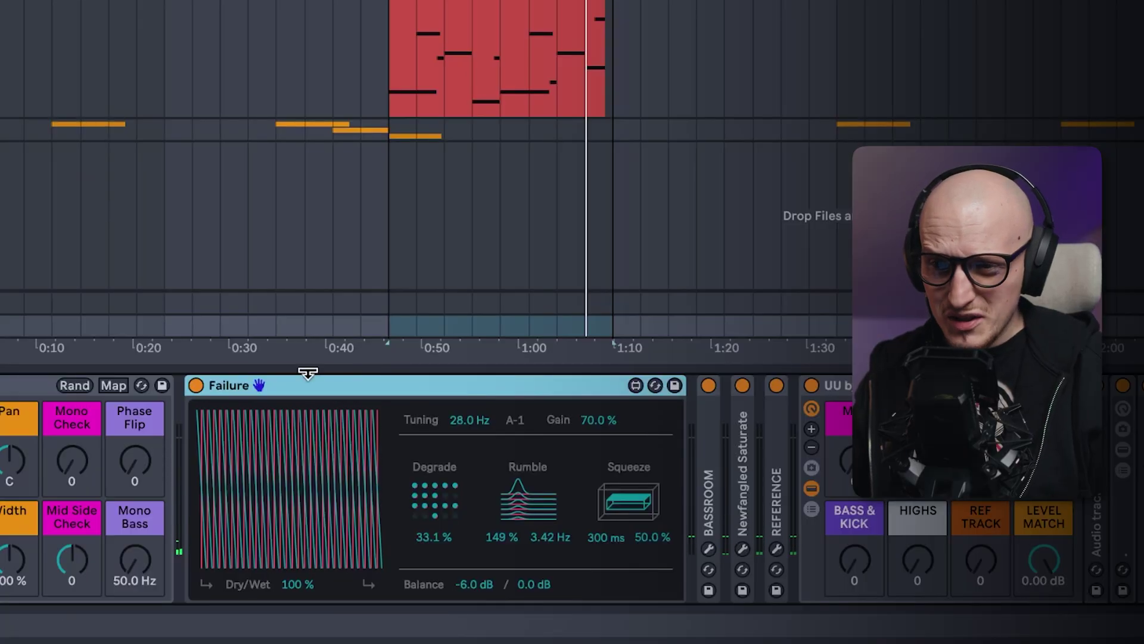
Delete the Failure device from its current chain
{"action": "key", "text": "Delete"}
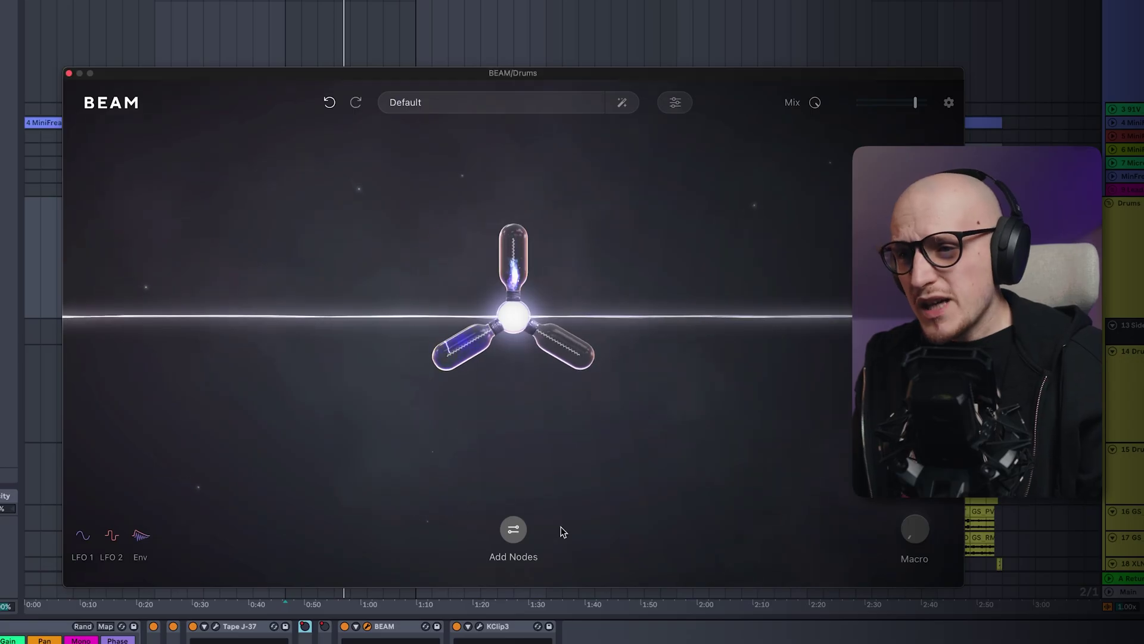
Open BEAM's Volt A node, start drum playback, and turn down its Heat amount
{"action": "left_click", "coordinate": [517, 283]}
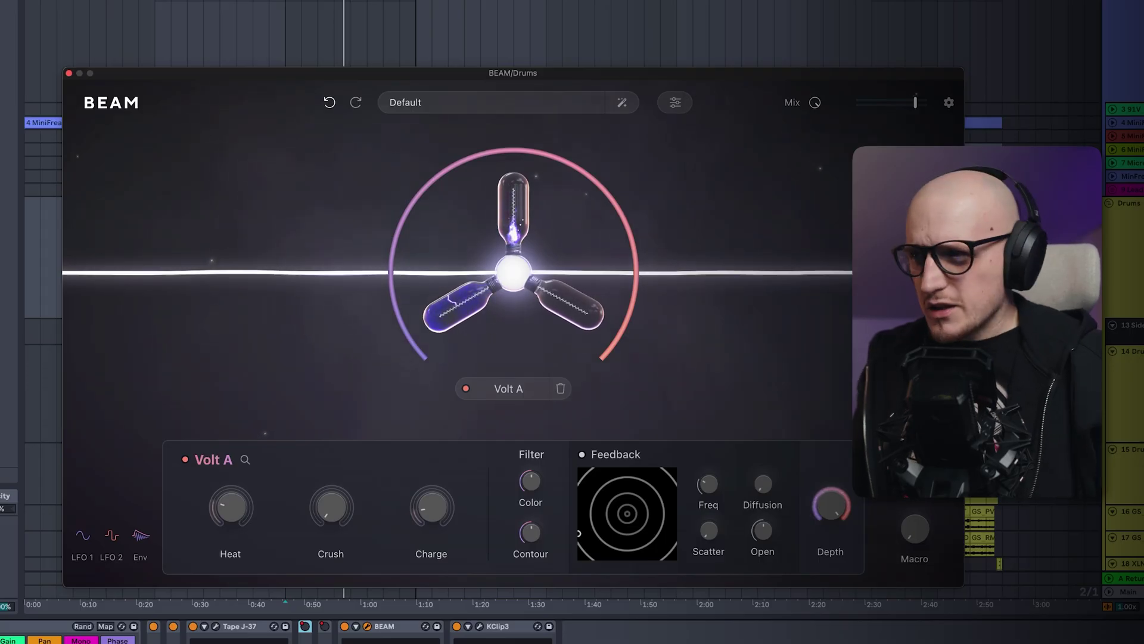
{"action": "key", "text": "space"}
{"action": "left_click_drag", "start_coordinate": [231, 507], "coordinate": [236, 519]}
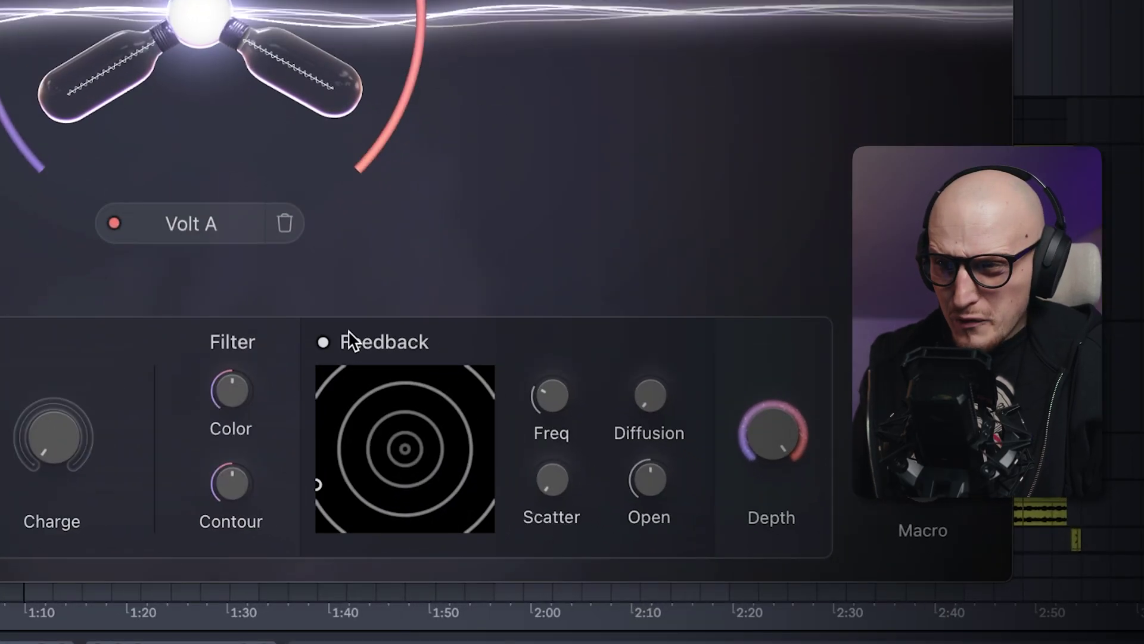
Enable Volt A feedback, sweep its XY pad, map LFO 1 to Freq, and show LFO shapes
{"action": "left_click", "coordinate": [581, 454]}
{"action": "left_click_drag", "start_coordinate": [319, 498], "coordinate": [401, 454]}
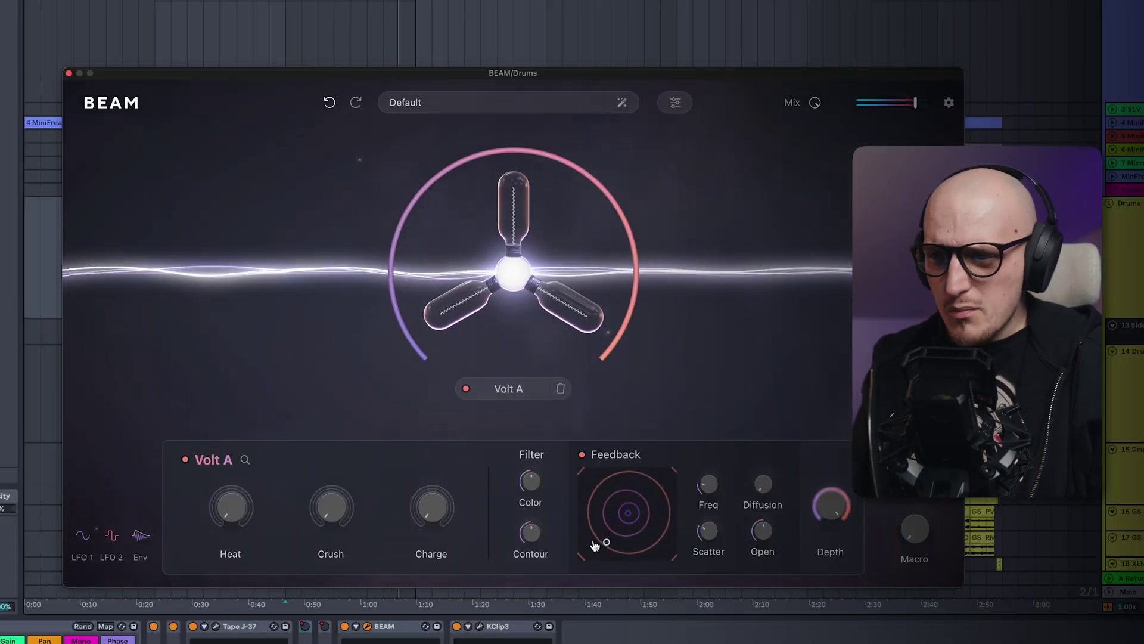
{"action": "left_click", "coordinate": [83, 539]}
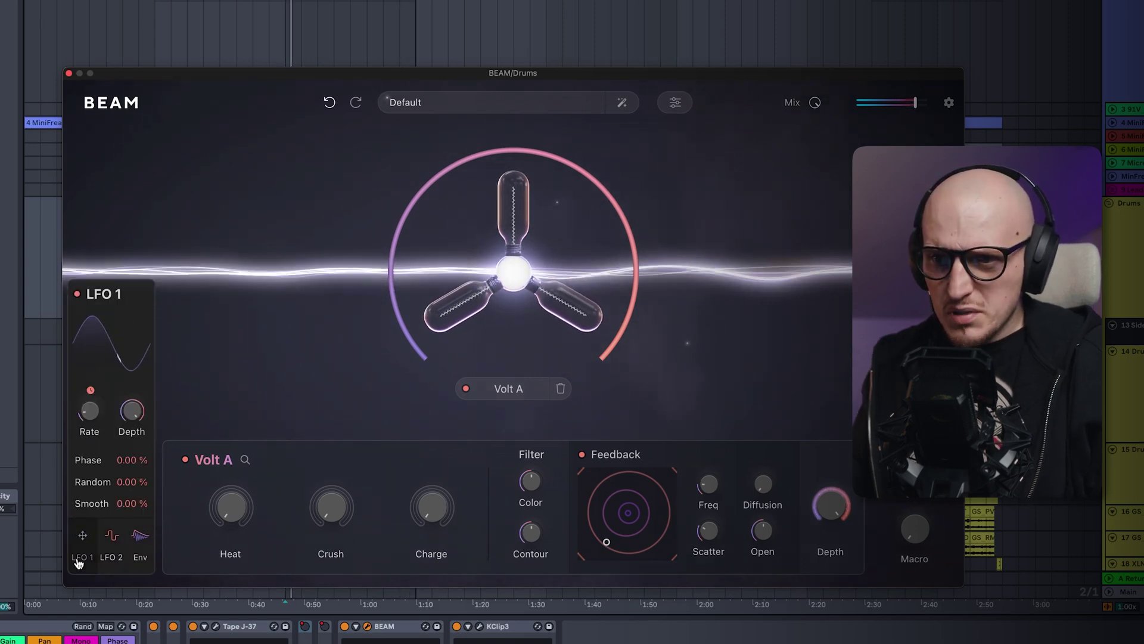
{"action": "left_click_drag", "start_coordinate": [156, 503], "coordinate": [709, 475]}
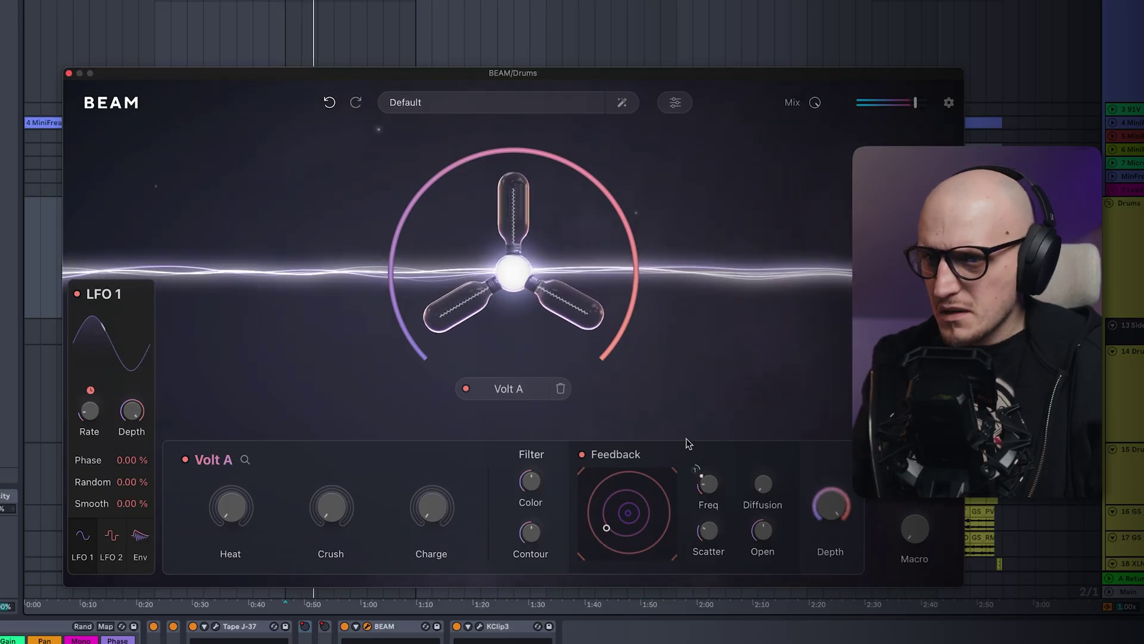
{"action": "left_click", "coordinate": [87, 350]}
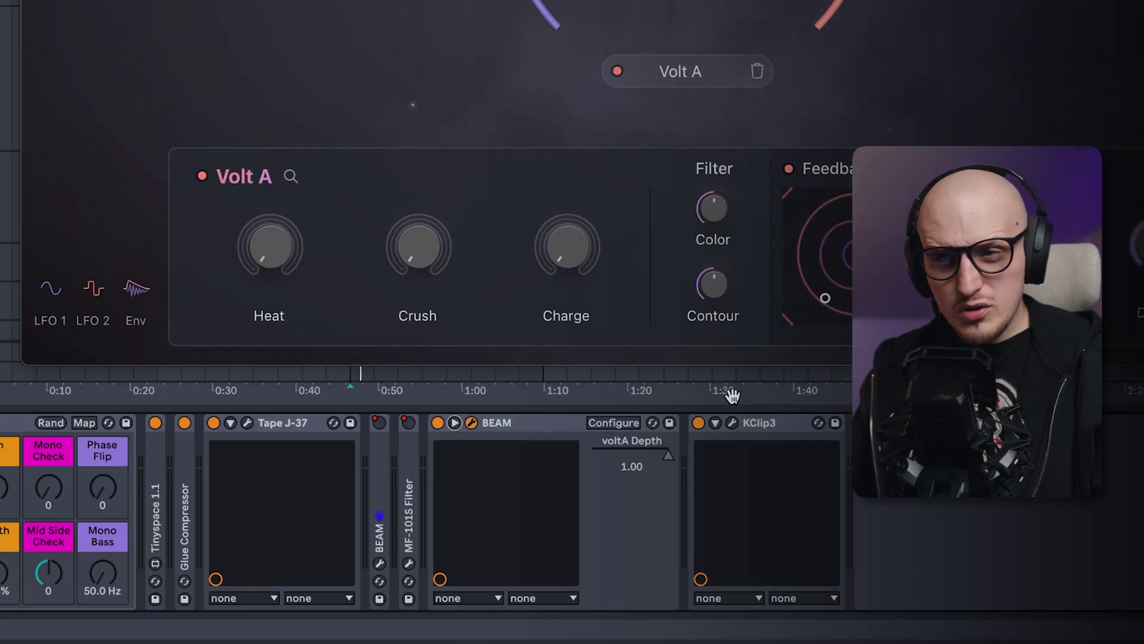
Configure BEAM and expose Volt A's Feedback Freq knob as a device parameter
{"action": "left_click", "coordinate": [617, 423]}
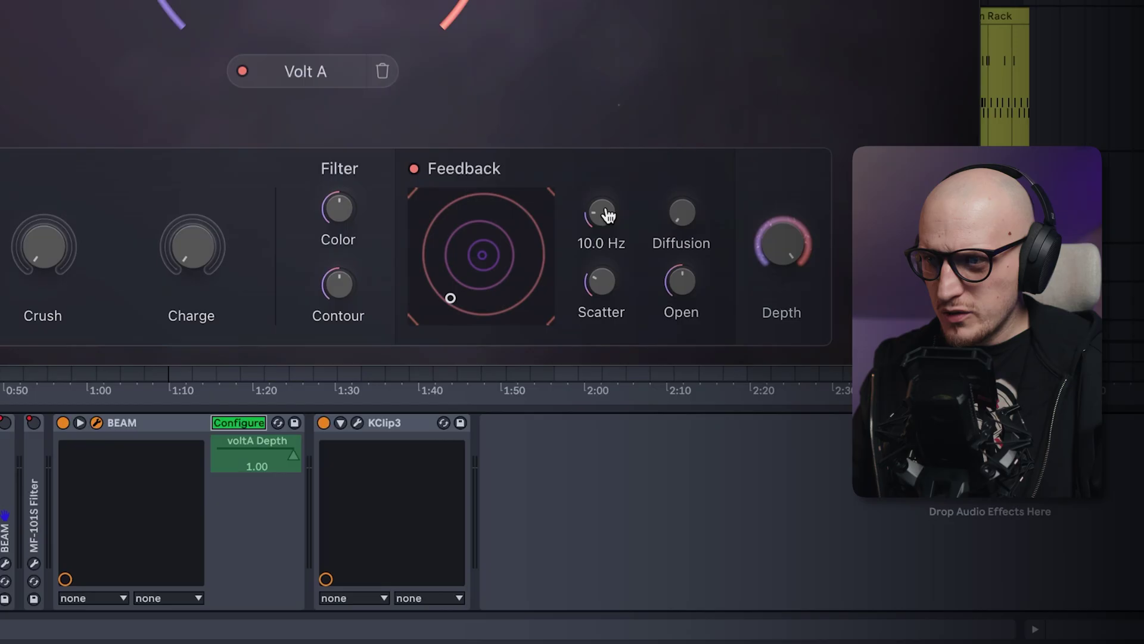
{"action": "left_click", "coordinate": [602, 212]}
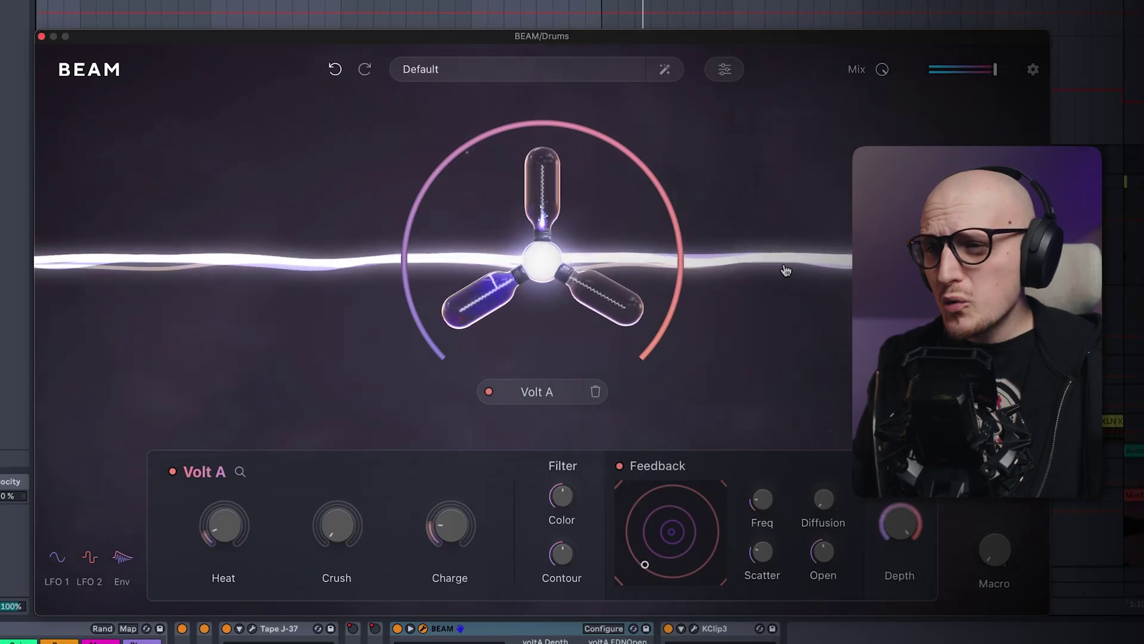
Add a Time node after Volt A in BEAM's drum path and set Time A to the Speed lane
{"action": "left_click", "coordinate": [780, 266]}
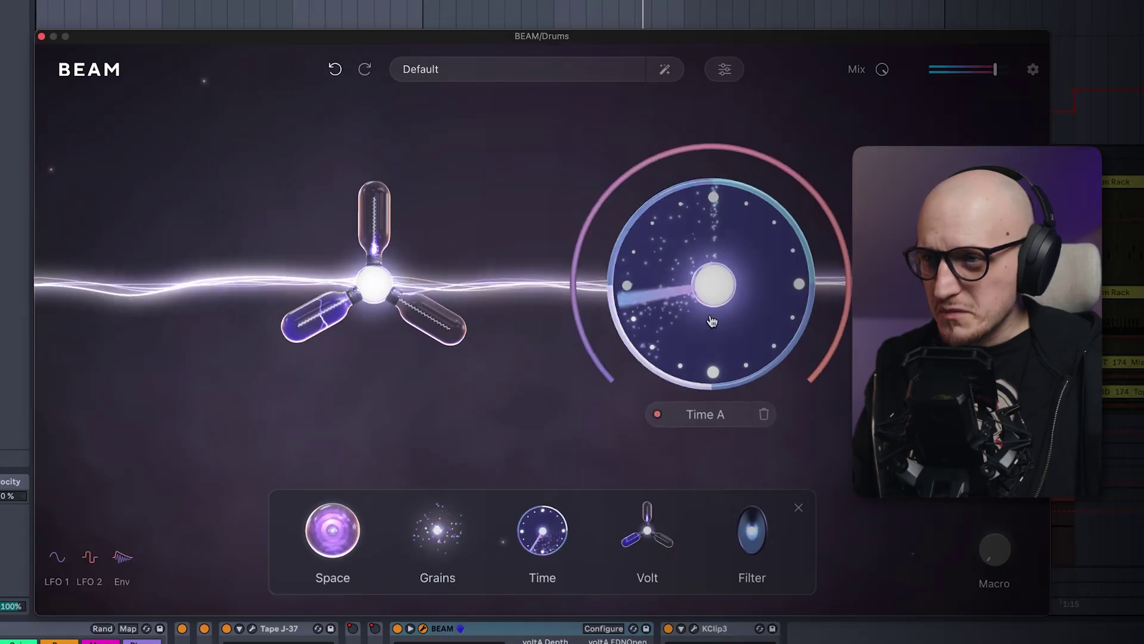
{"action": "left_click", "coordinate": [712, 321]}
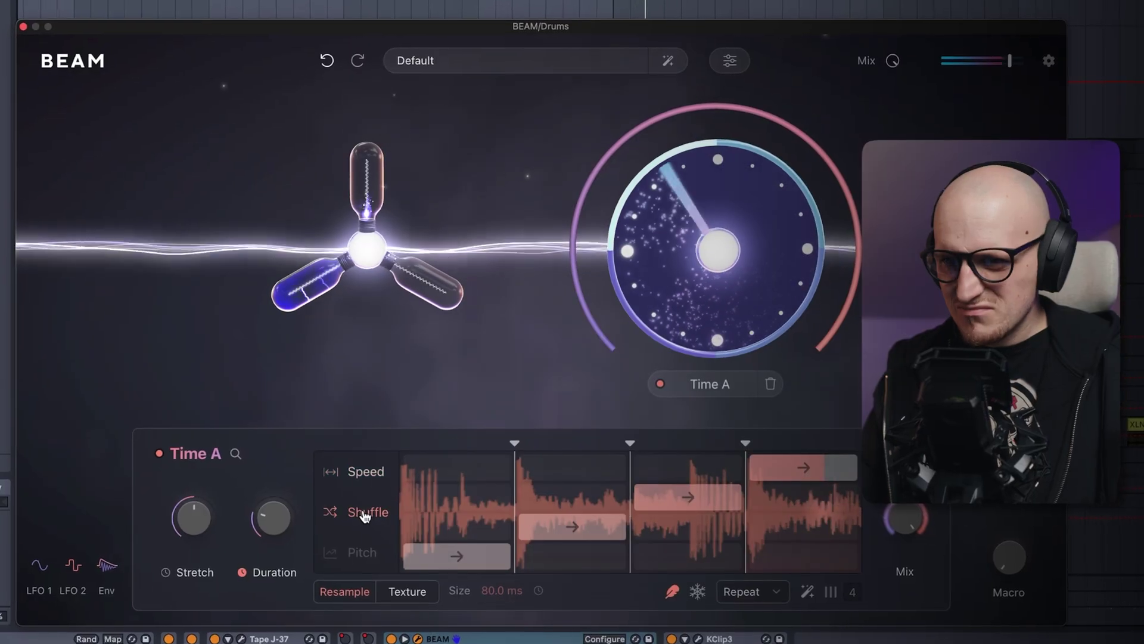
{"action": "left_click", "coordinate": [358, 472]}
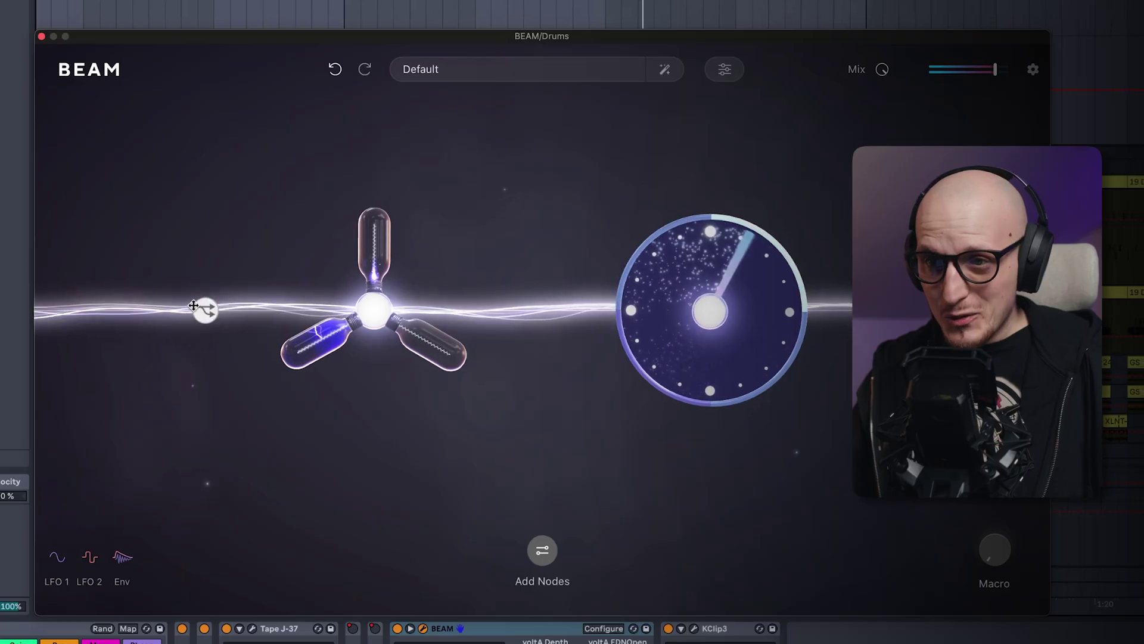
Drag the lower-branch node to a new position on BEAM's signal path
{"action": "left_click_drag", "start_coordinate": [729, 576], "coordinate": [546, 406]}
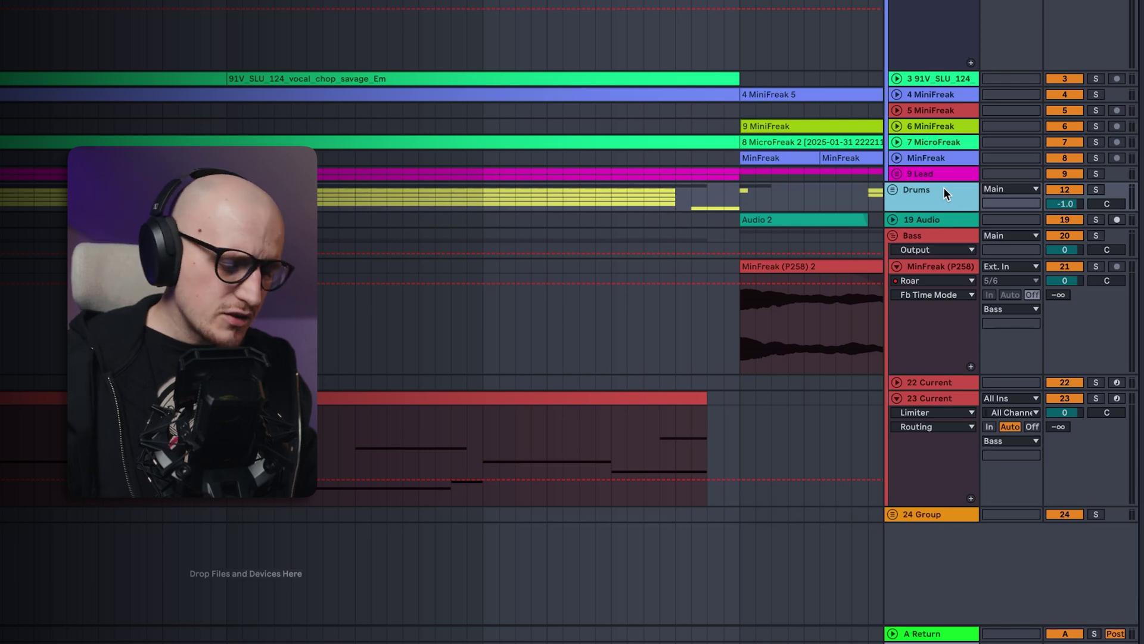
Insert a new 19 Audio track below Drums with its input set to Resampling
{"action": "key", "text": "ctrl+t"}
{"action": "left_click", "coordinate": [891, 220]}
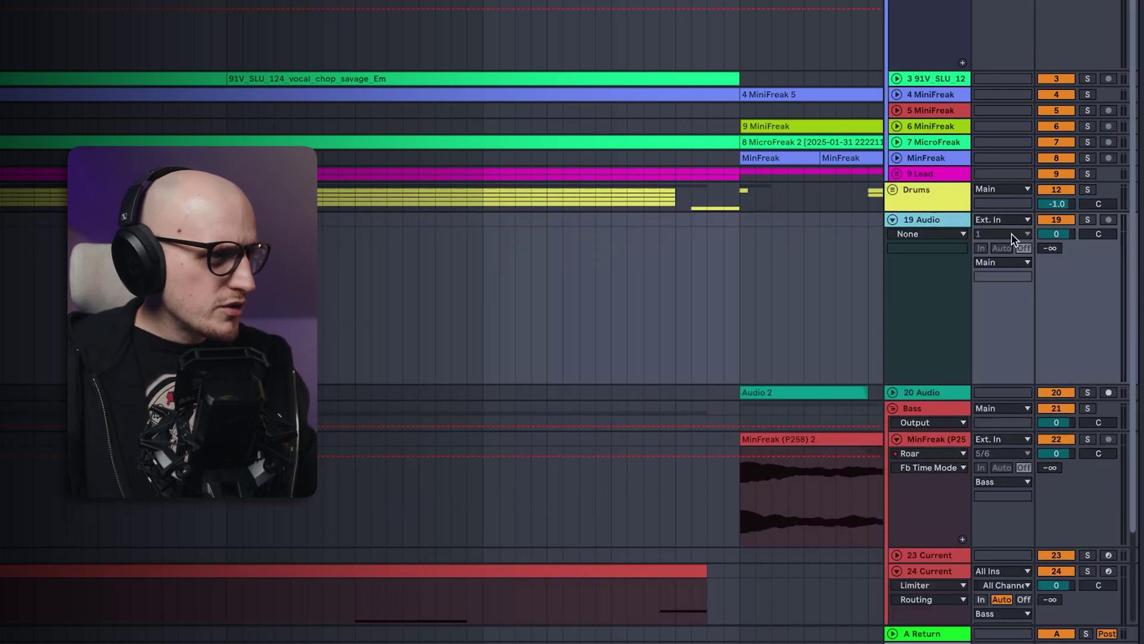
{"action": "left_click", "coordinate": [1023, 220]}
{"action": "left_click", "coordinate": [1031, 261]}
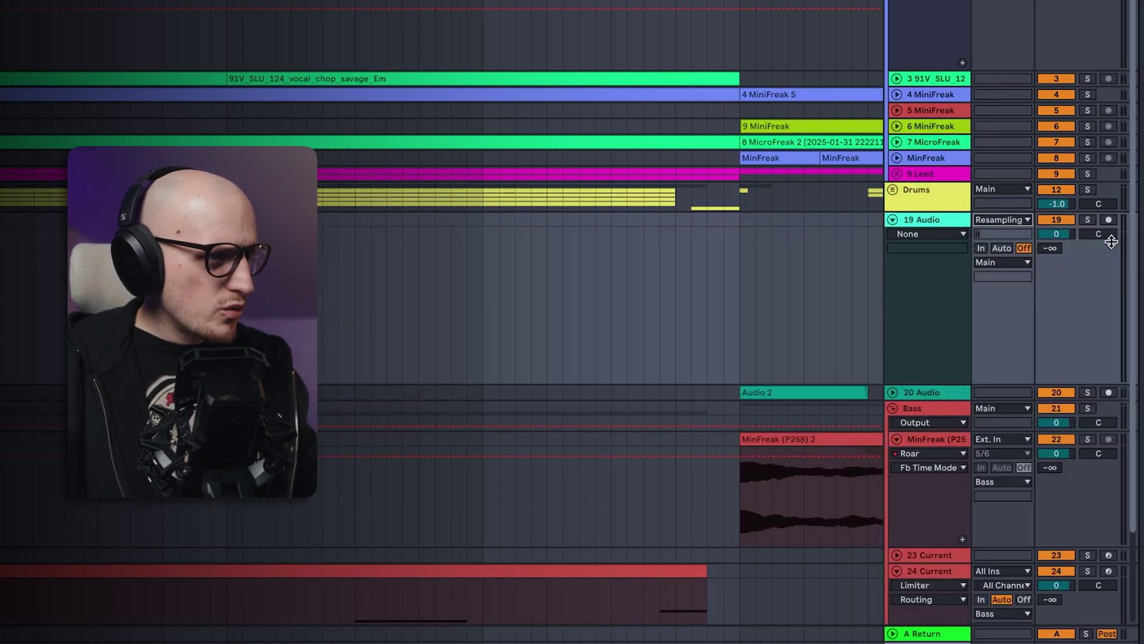
Select the Drums group and reopen its BEAM plugin window, moving it lower to reveal the tracks
{"action": "left_click", "coordinate": [935, 199]}
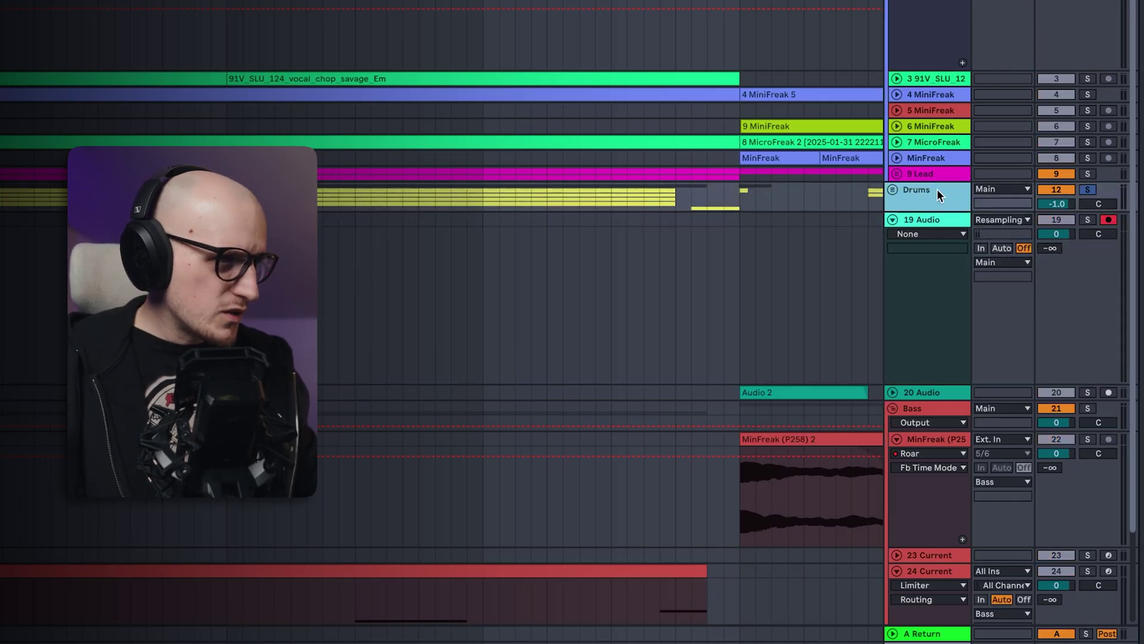
{"action": "key", "text": "ctrl+alt+p"}
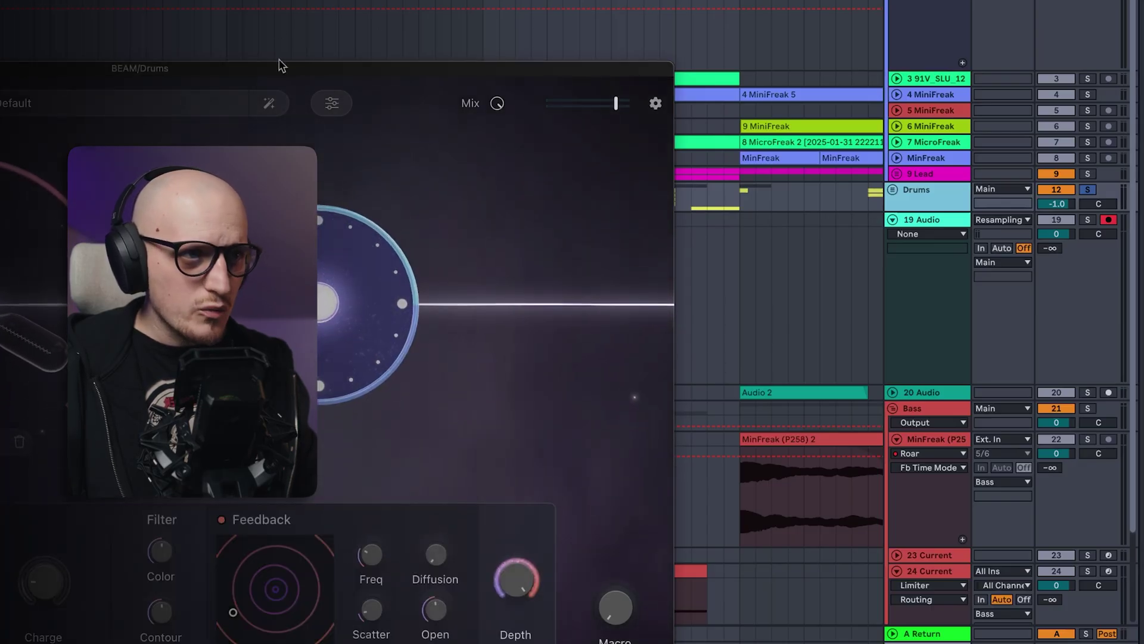
{"action": "left_click_drag", "start_coordinate": [281, 66], "coordinate": [323, 344]}
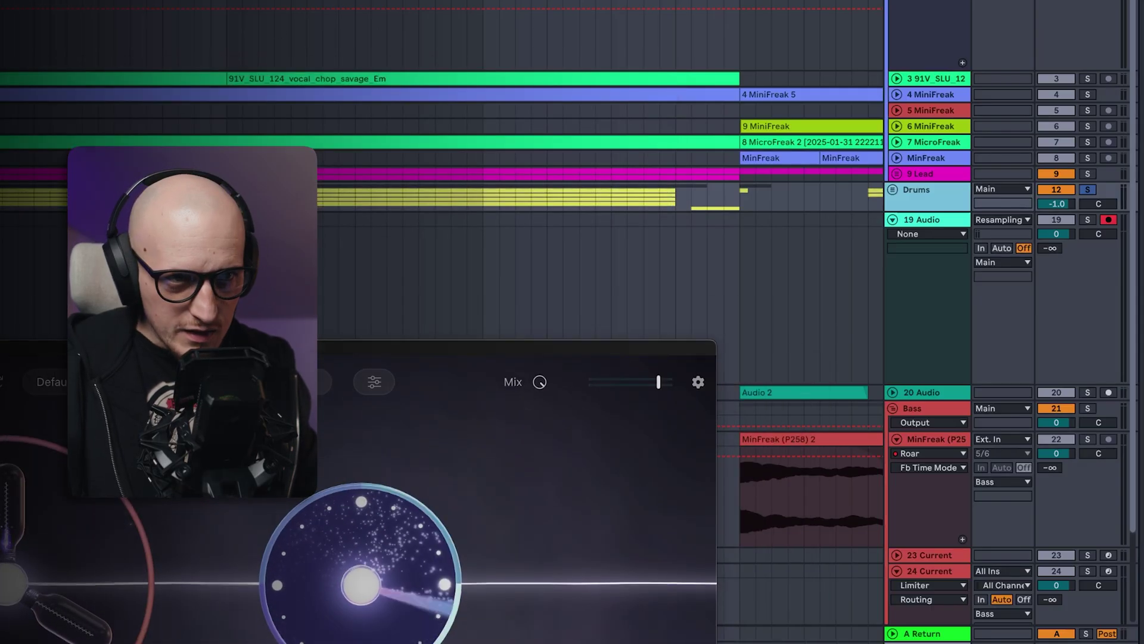
{"action": "left_click", "coordinate": [1006, 209]}
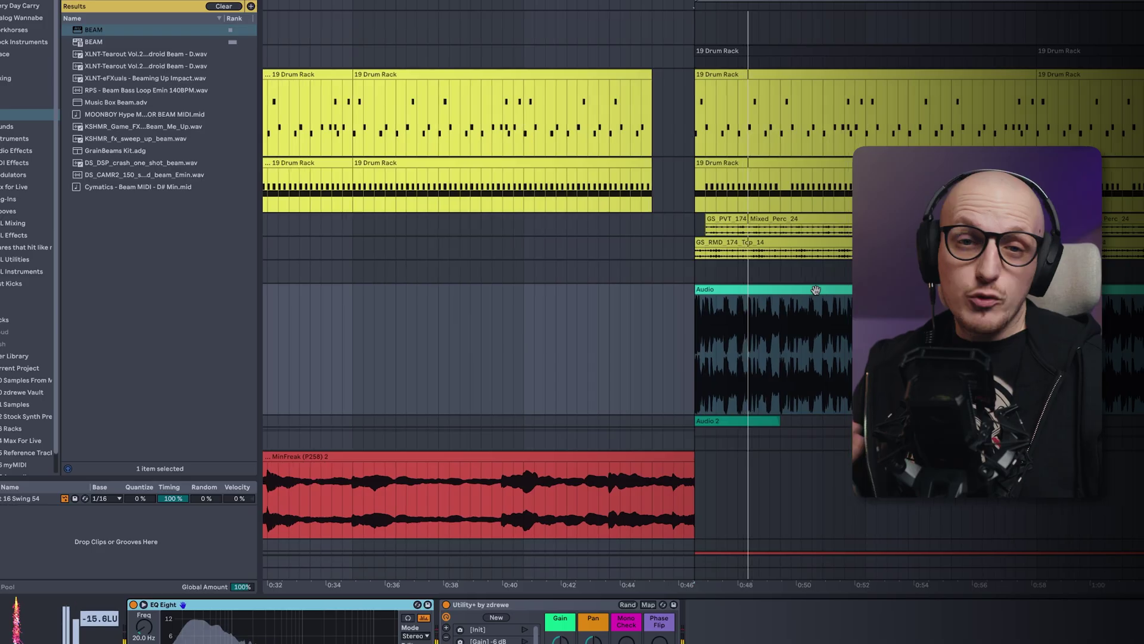